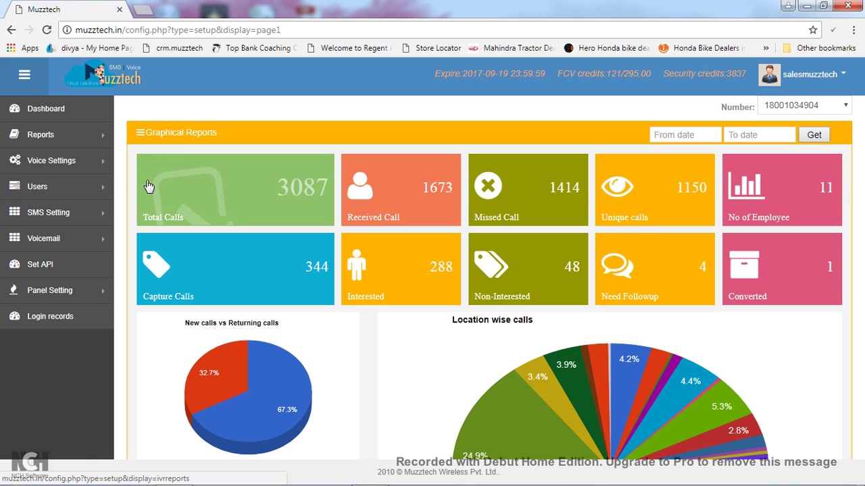
Open the received calls report and examine the eighth call's date, location, receiver and duration
{"action": "left_click", "coordinate": [368, 195]}
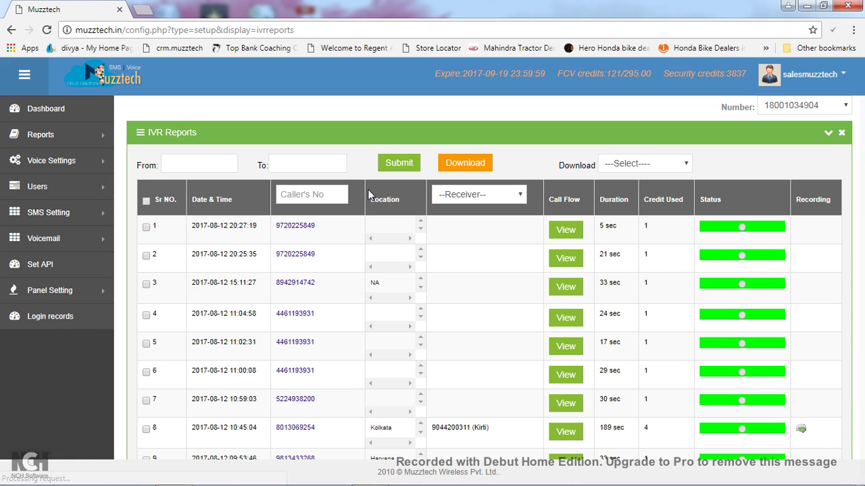
{"action": "scroll", "coordinate": [368, 195], "scroll_direction": "down", "scroll_amount": 3}
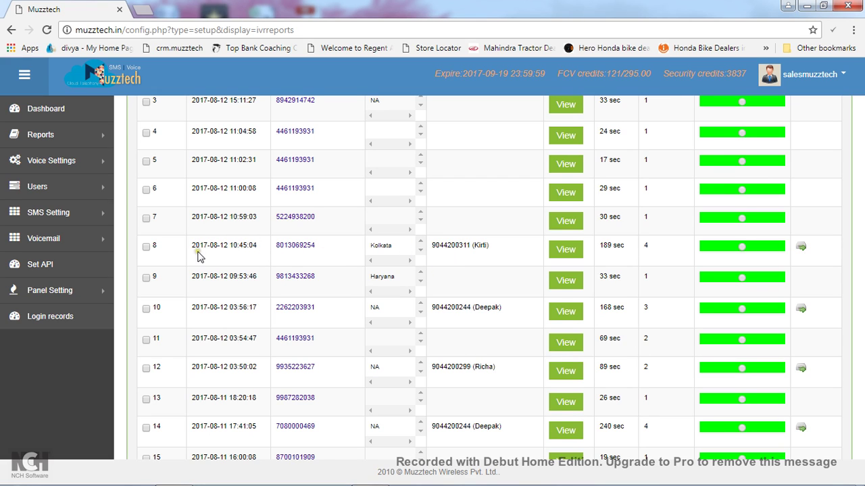
{"action": "left_click_drag", "start_coordinate": [193, 245], "coordinate": [255, 250]}
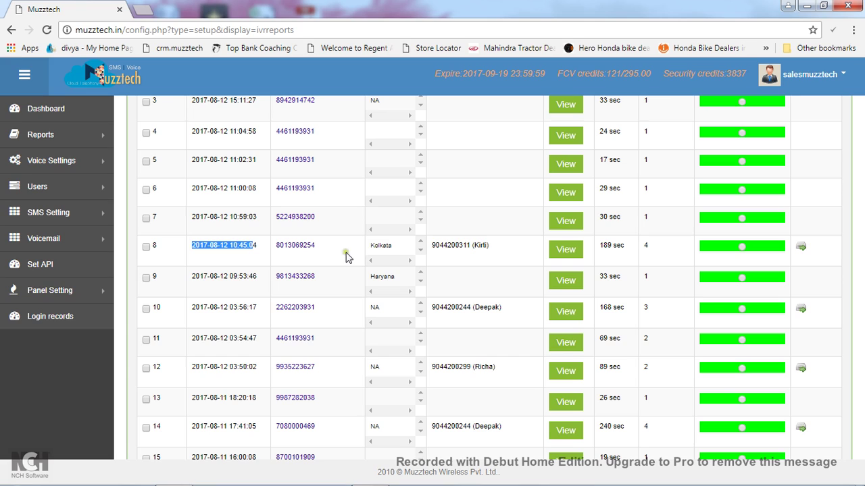
{"action": "left_click_drag", "start_coordinate": [370, 246], "coordinate": [492, 246]}
{"action": "left_click", "coordinate": [397, 252]}
{"action": "left_click", "coordinate": [495, 247]}
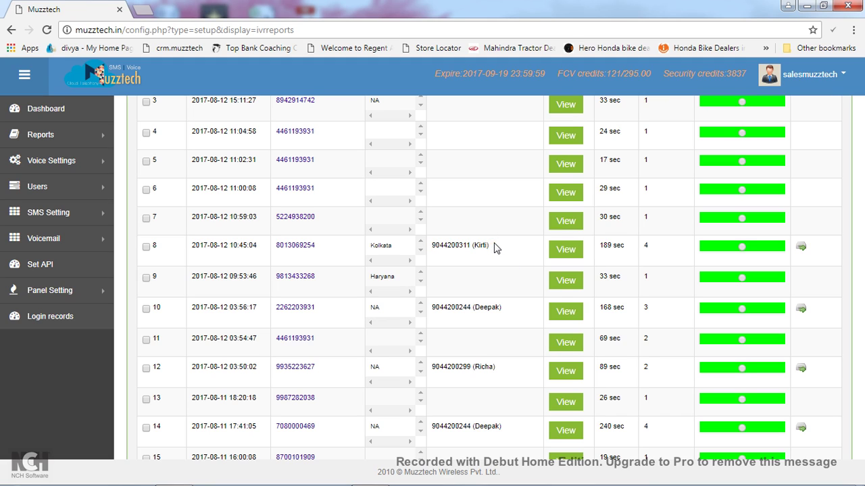
{"action": "left_click_drag", "start_coordinate": [600, 244], "coordinate": [606, 245]}
{"action": "left_click", "coordinate": [631, 242]}
Return to the dashboard, open the missed call report and read through its call list and status colour legend
{"action": "left_click", "coordinate": [86, 112]}
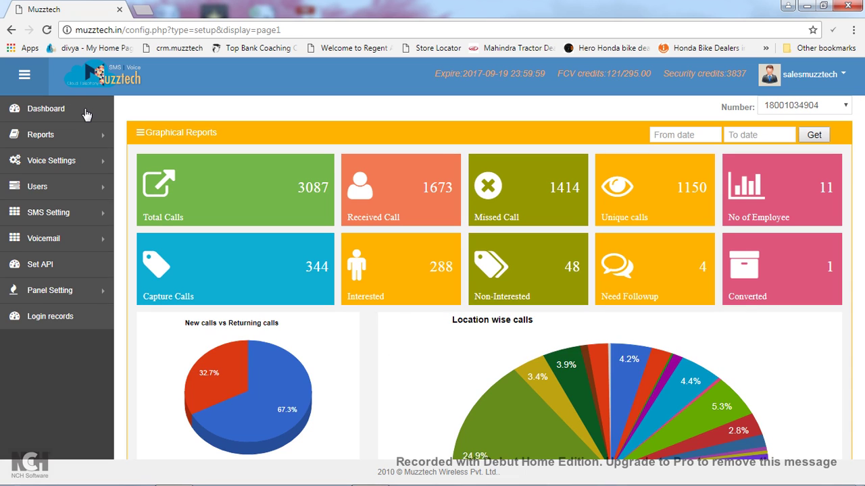
{"action": "left_click", "coordinate": [510, 218]}
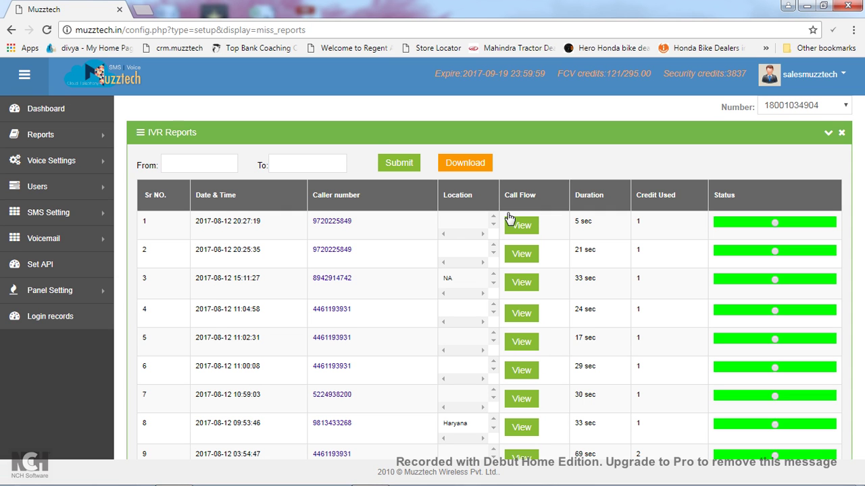
{"action": "scroll", "coordinate": [510, 218], "scroll_direction": "down", "scroll_amount": 1}
{"action": "scroll", "coordinate": [510, 218], "scroll_direction": "down", "scroll_amount": 1}
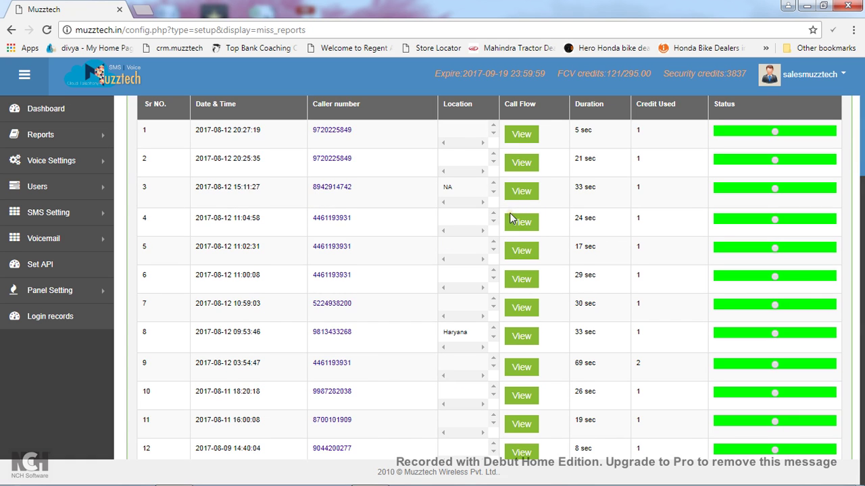
{"action": "scroll", "coordinate": [510, 217], "scroll_direction": "down", "scroll_amount": 2}
{"action": "scroll", "coordinate": [512, 218], "scroll_direction": "down", "scroll_amount": 1}
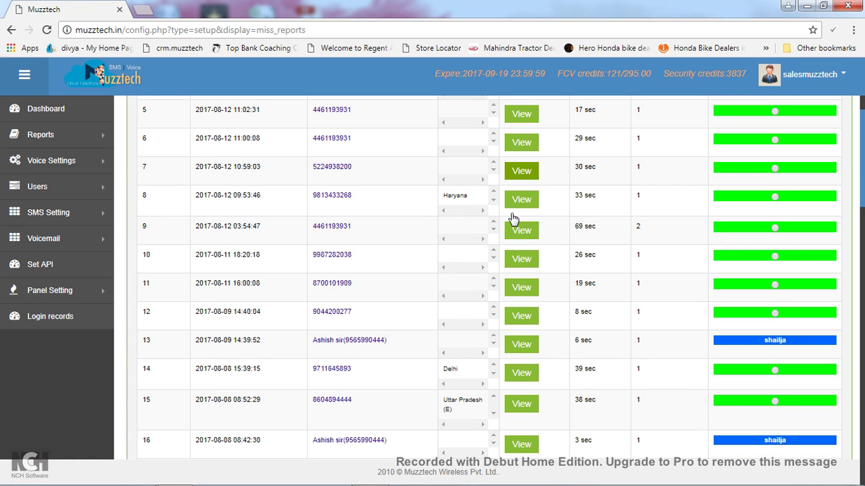
{"action": "scroll", "coordinate": [512, 218], "scroll_direction": "down", "scroll_amount": 7}
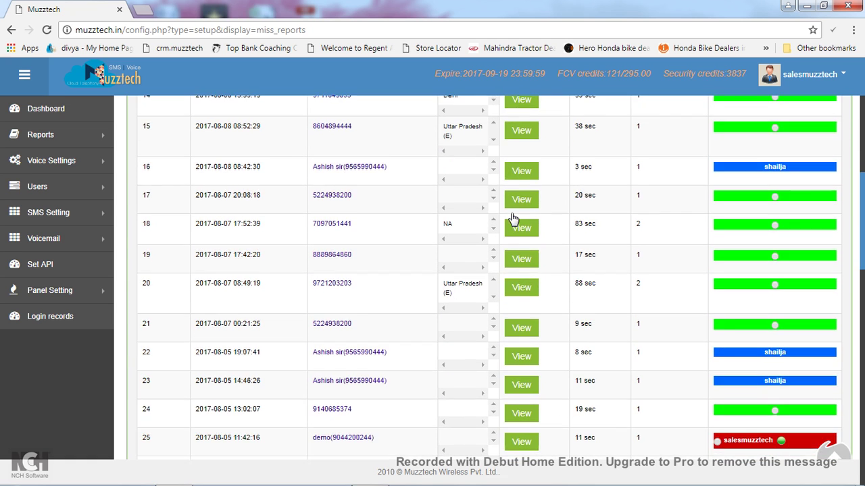
{"action": "scroll", "coordinate": [512, 218], "scroll_direction": "down", "scroll_amount": 5}
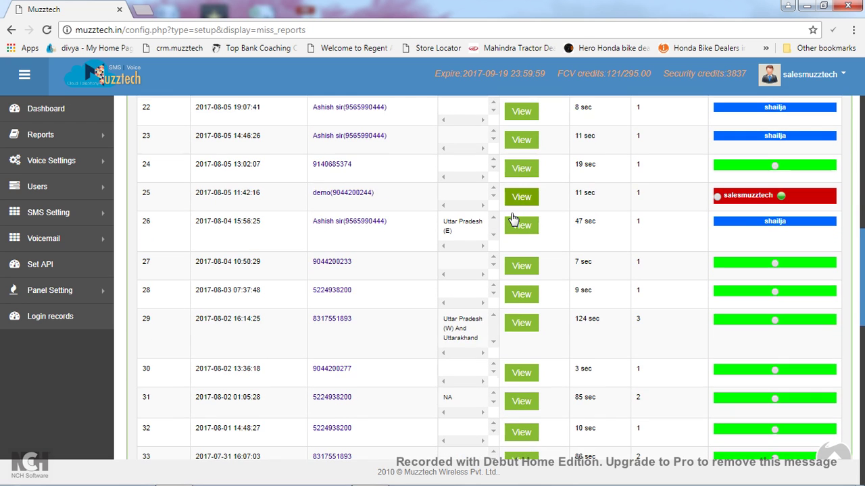
{"action": "scroll", "coordinate": [512, 217], "scroll_direction": "down", "scroll_amount": 5}
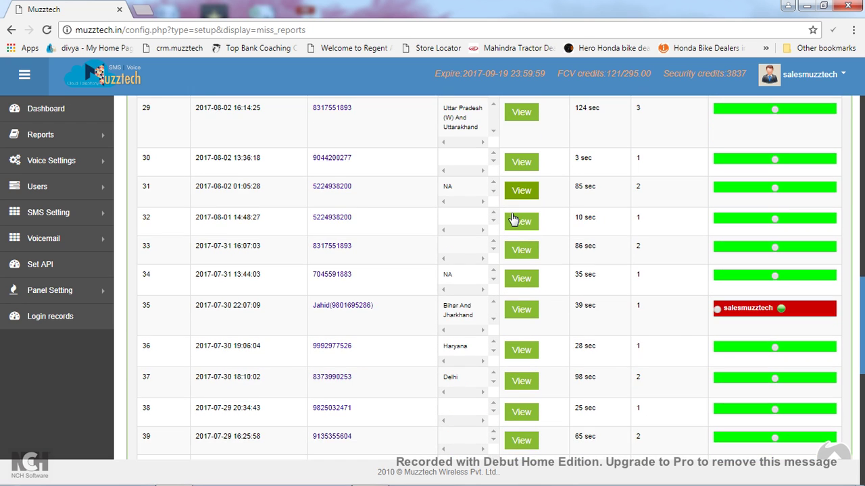
{"action": "scroll", "coordinate": [512, 217], "scroll_direction": "down", "scroll_amount": 4}
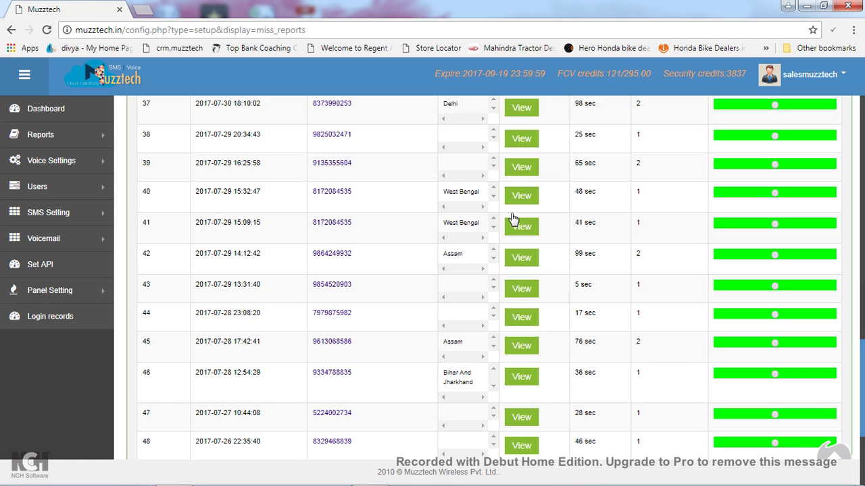
{"action": "scroll", "coordinate": [512, 218], "scroll_direction": "down", "scroll_amount": 2}
{"action": "scroll", "coordinate": [512, 217], "scroll_direction": "down", "scroll_amount": 3}
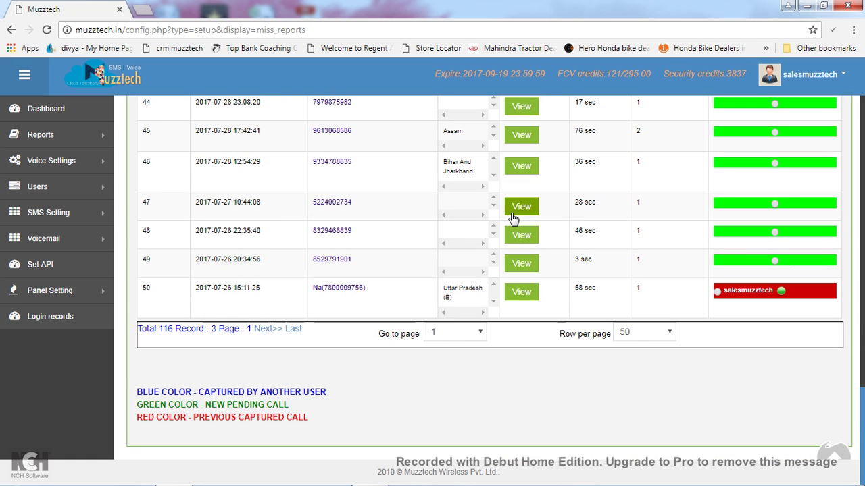
{"action": "scroll", "coordinate": [512, 217], "scroll_direction": "up", "scroll_amount": 12}
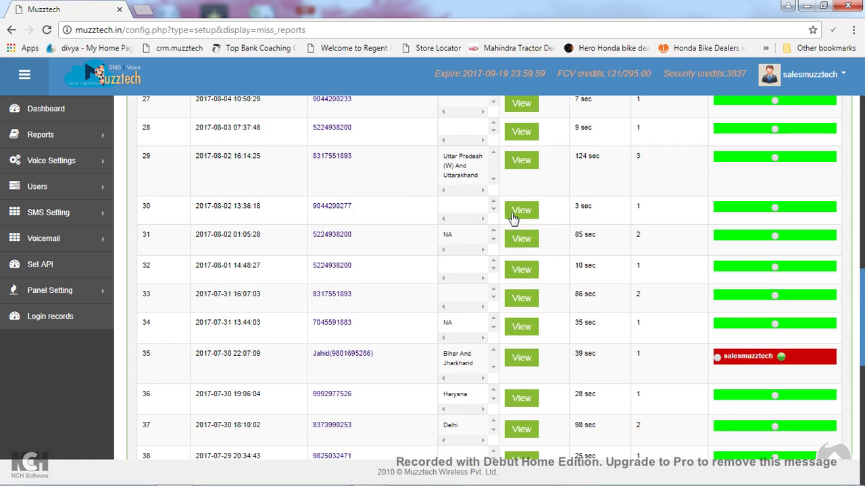
{"action": "scroll", "coordinate": [512, 218], "scroll_direction": "up", "scroll_amount": 3}
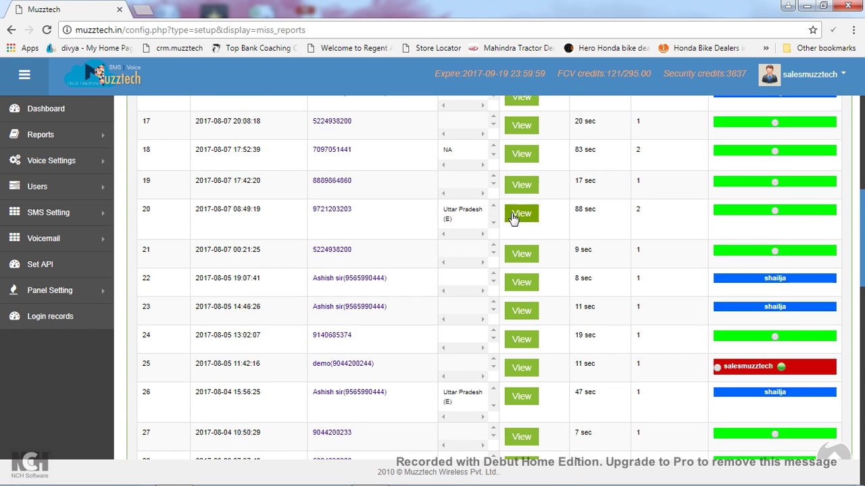
Return to the dashboard and open the call reports by employee
{"action": "left_click", "coordinate": [81, 116]}
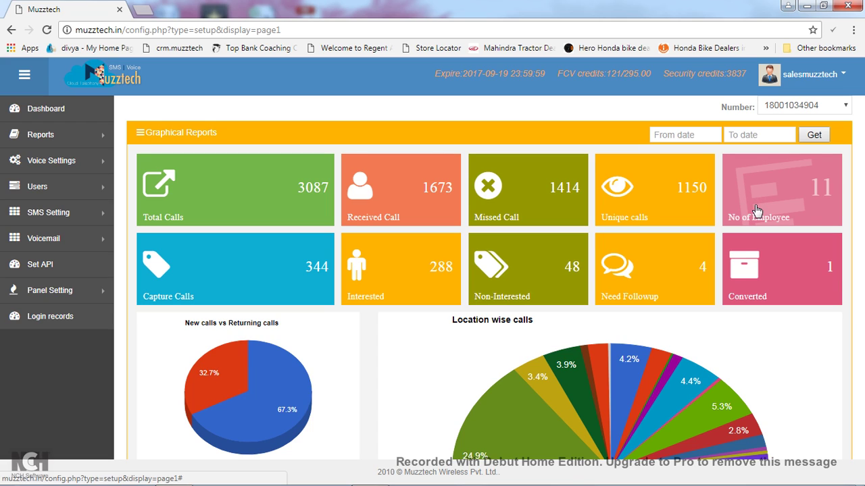
{"action": "left_click", "coordinate": [70, 139]}
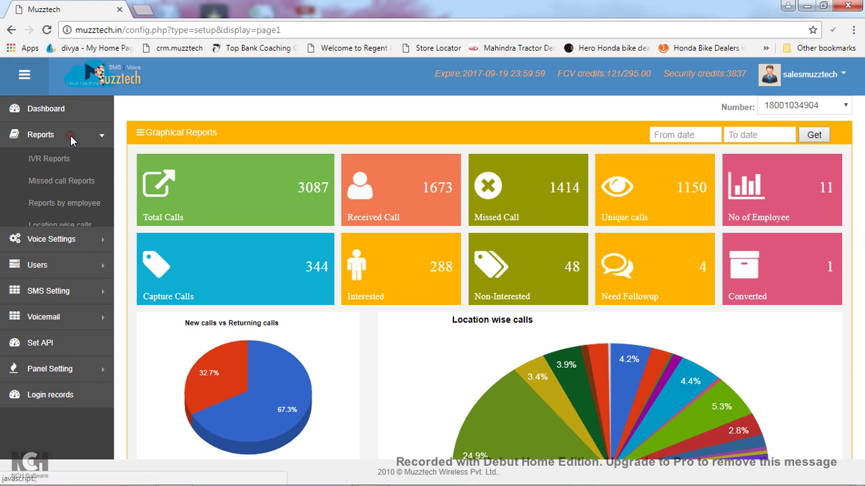
{"action": "left_click", "coordinate": [77, 207]}
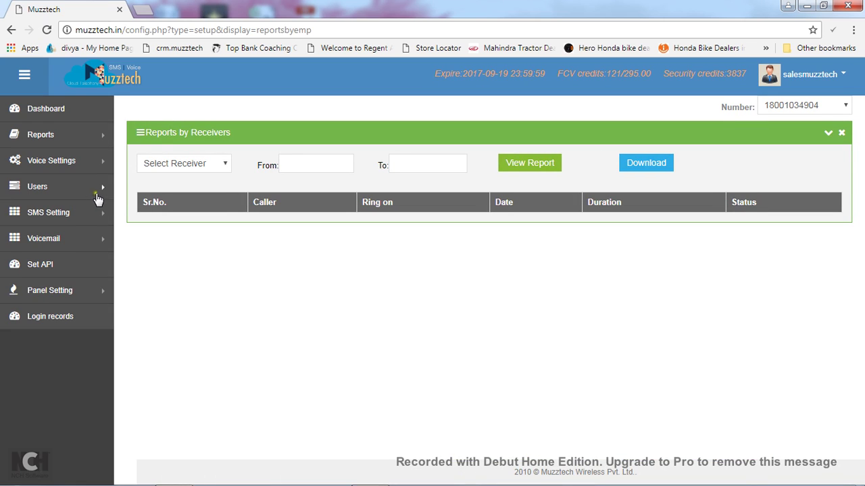
Generate the receiver report for the fourth listed employee, covering 08/01/2017 to 08/12/2017
{"action": "left_click", "coordinate": [164, 164]}
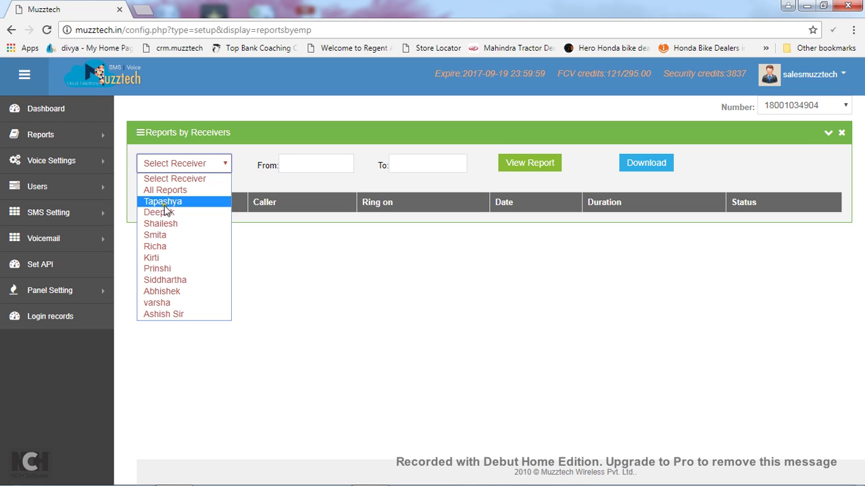
{"action": "left_click", "coordinate": [165, 236]}
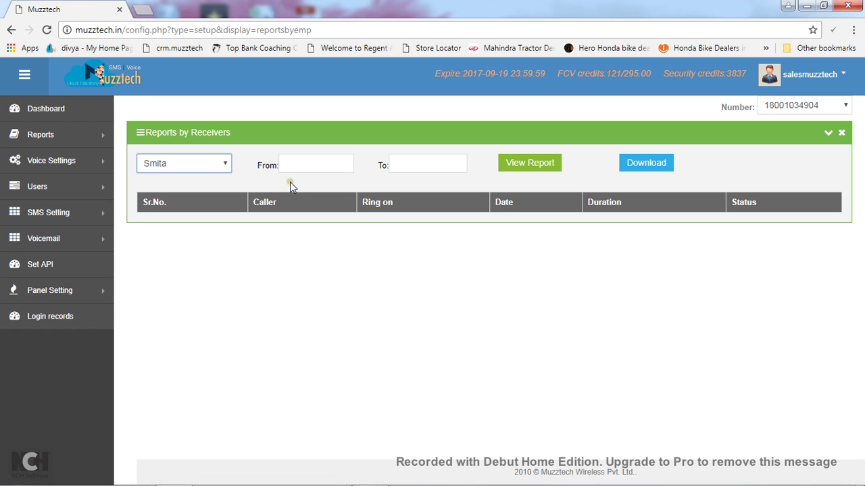
{"action": "left_click", "coordinate": [300, 165]}
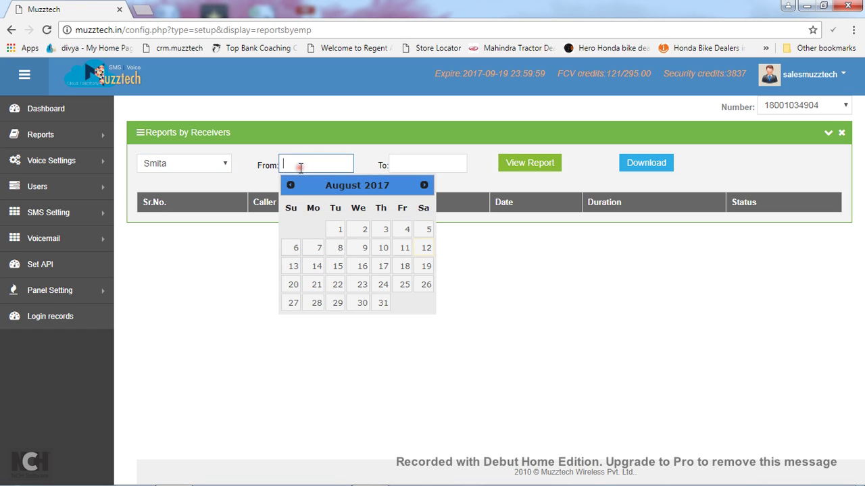
{"action": "left_click", "coordinate": [335, 230]}
{"action": "left_click", "coordinate": [404, 166]}
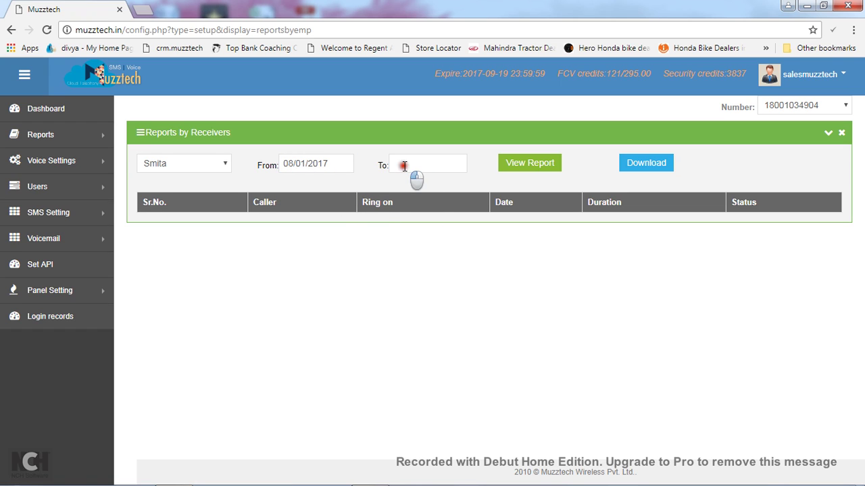
{"action": "left_click", "coordinate": [534, 250]}
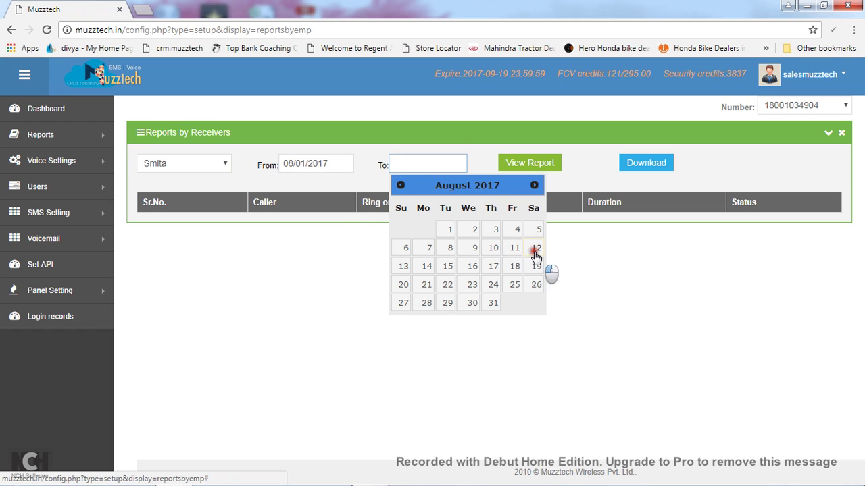
{"action": "left_click", "coordinate": [528, 162]}
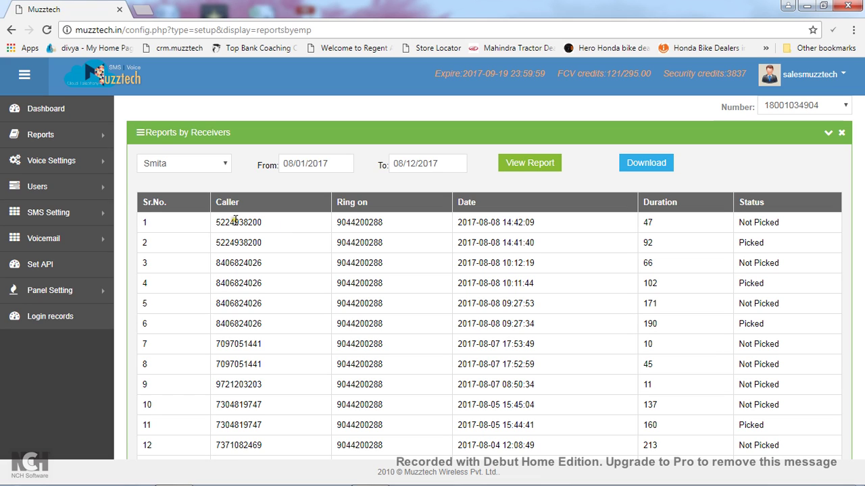
Examine the caller number, date and picked or not-picked status of the first calls in the receiver report
{"action": "left_click_drag", "start_coordinate": [218, 224], "coordinate": [259, 223]}
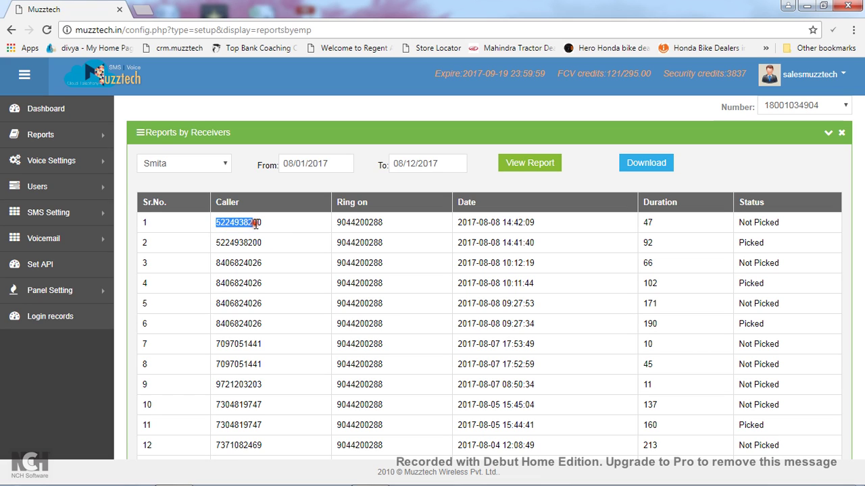
{"action": "left_click", "coordinate": [262, 225]}
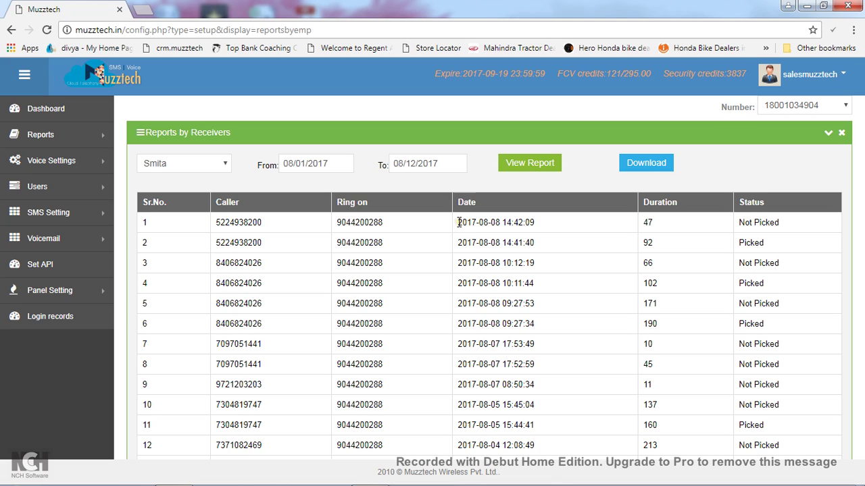
{"action": "left_click_drag", "start_coordinate": [458, 223], "coordinate": [515, 225]}
{"action": "left_click", "coordinate": [515, 225]}
{"action": "left_click_drag", "start_coordinate": [741, 222], "coordinate": [777, 223]}
{"action": "left_click_drag", "start_coordinate": [740, 244], "coordinate": [778, 262]}
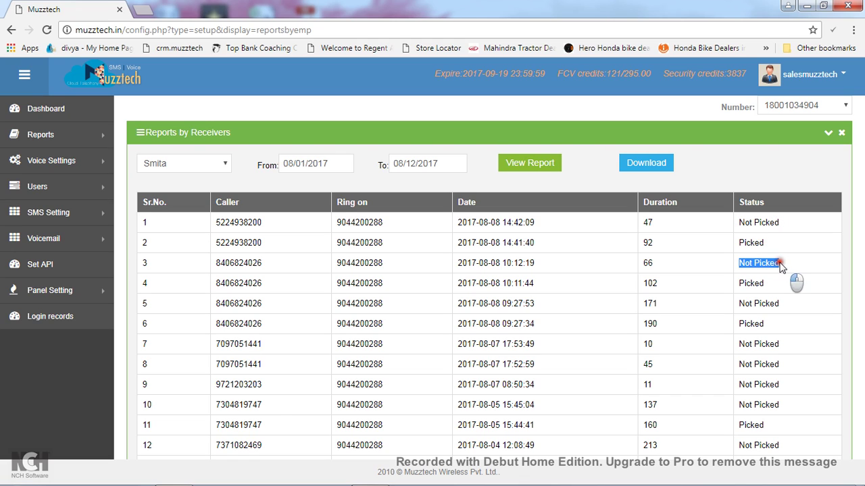
{"action": "left_click", "coordinate": [778, 263]}
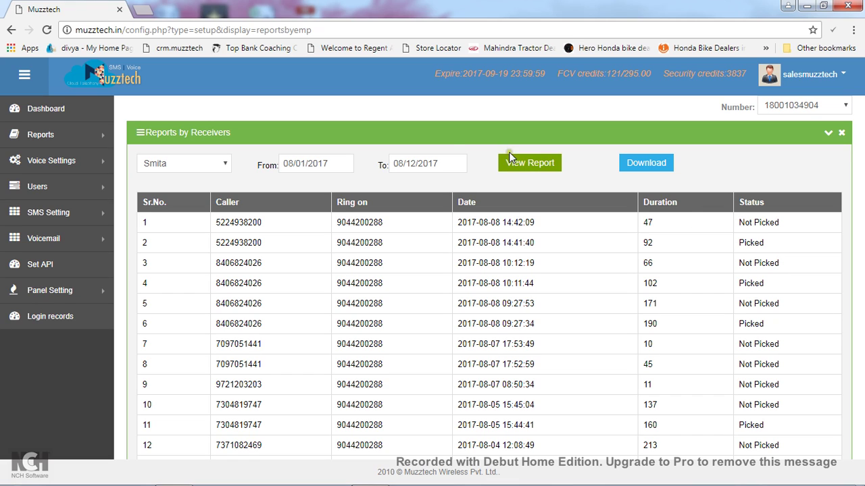
Return to the dashboard and examine the location-wise calls and weekly calls charts, reloading the dashboard at the end
{"action": "left_click", "coordinate": [29, 112]}
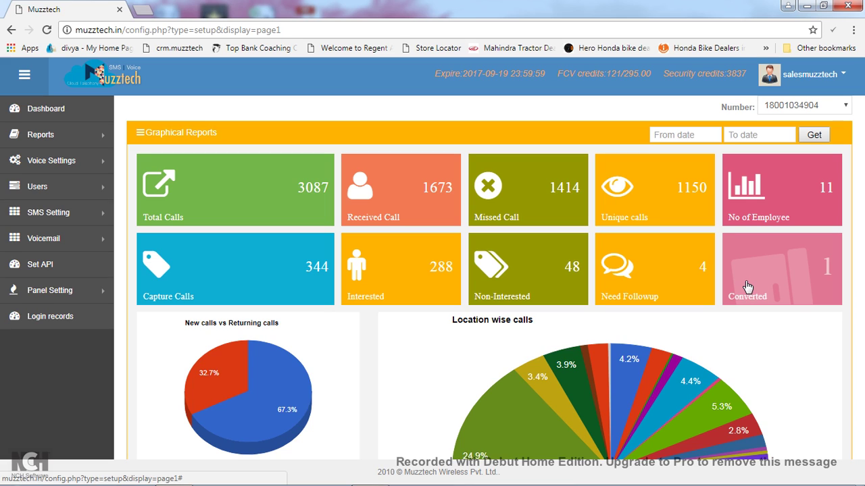
{"action": "triple_click", "coordinate": [453, 323]}
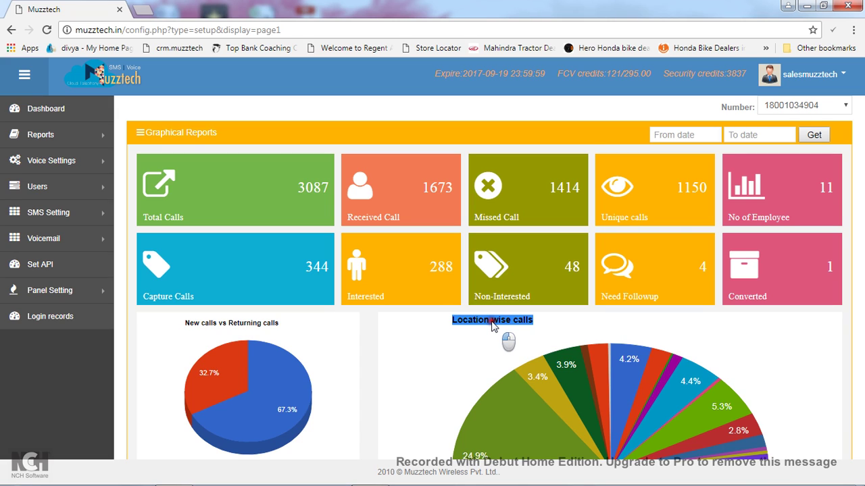
{"action": "scroll", "coordinate": [492, 326], "scroll_direction": "down", "scroll_amount": 2}
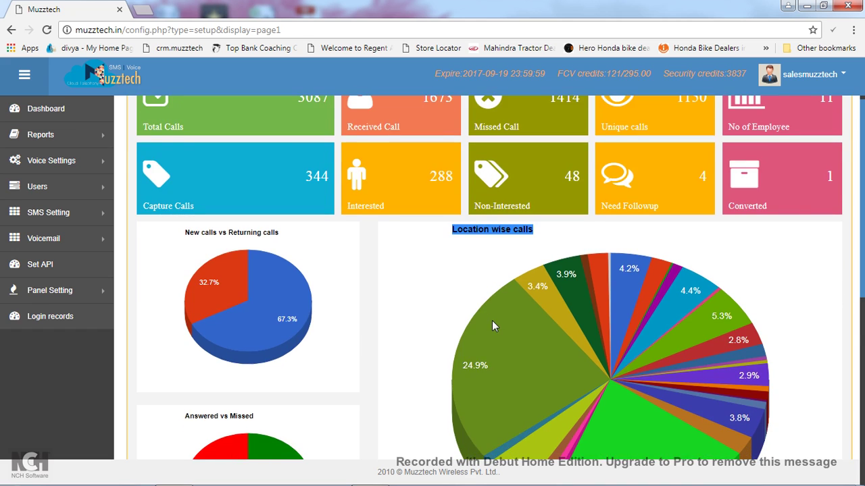
{"action": "scroll", "coordinate": [492, 326], "scroll_direction": "down", "scroll_amount": 3}
{"action": "scroll", "coordinate": [502, 306], "scroll_direction": "up", "scroll_amount": 1}
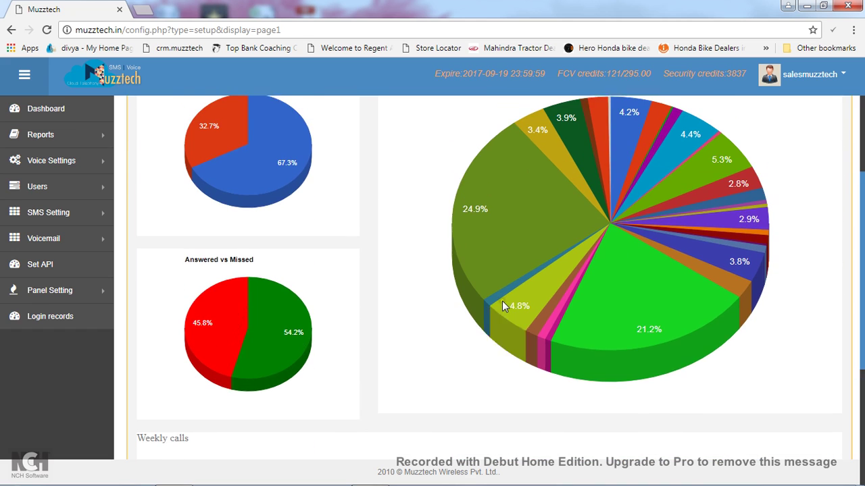
{"action": "scroll", "coordinate": [503, 304], "scroll_direction": "up", "scroll_amount": 1}
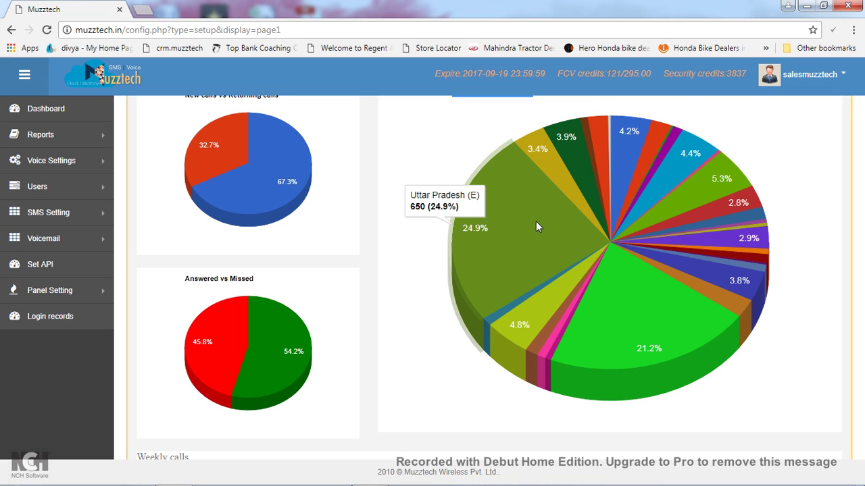
{"action": "scroll", "coordinate": [536, 226], "scroll_direction": "down", "scroll_amount": 4}
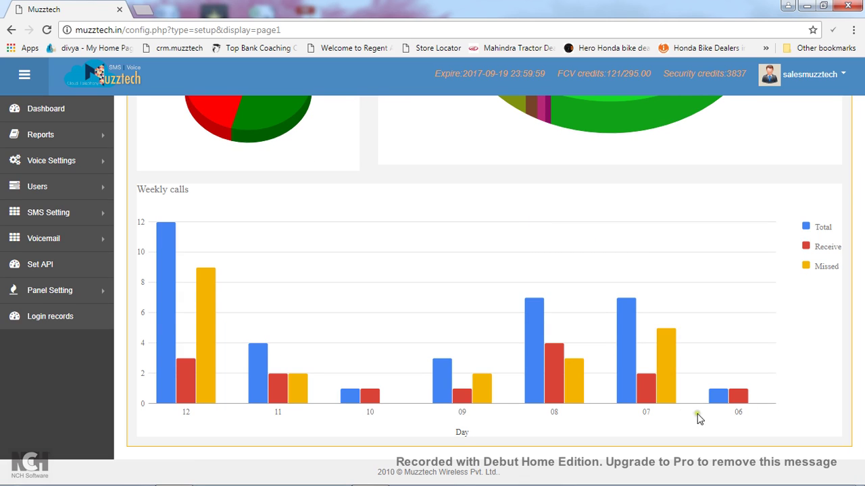
{"action": "mouse_move", "coordinate": [167, 403]}
{"action": "left_click", "coordinate": [74, 114]}
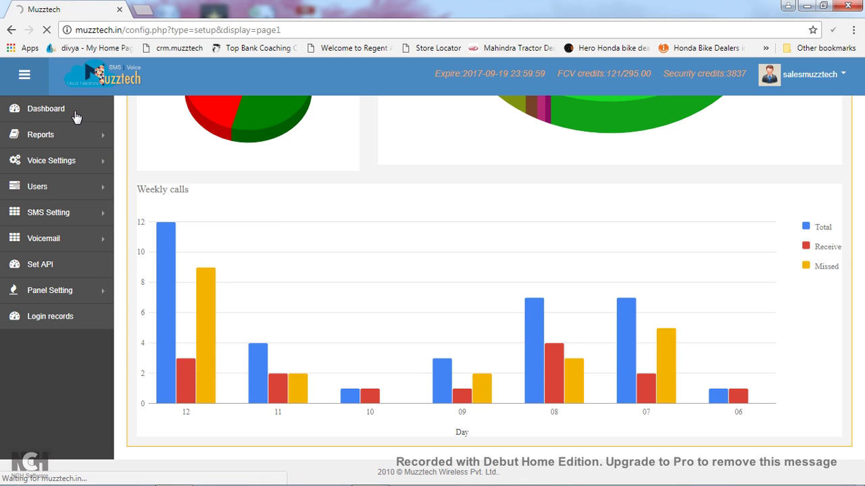